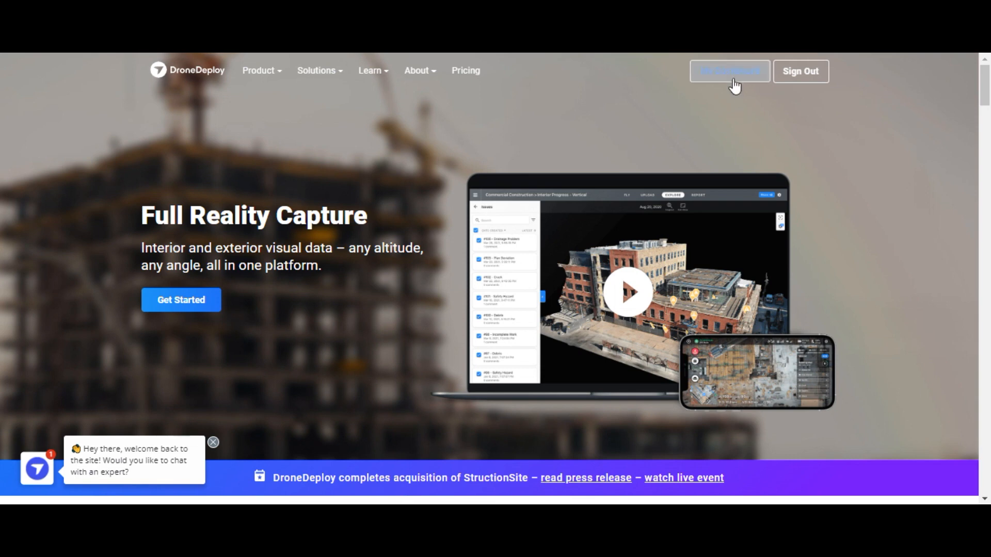
Open the DroneDeploy projects dashboard and start a new project from uploaded images
click(733, 76)
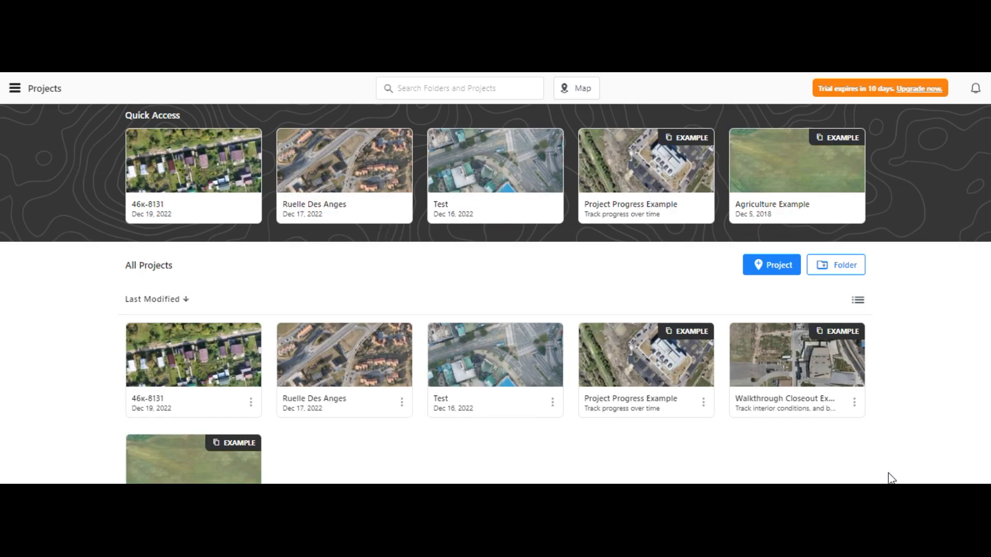
click(767, 267)
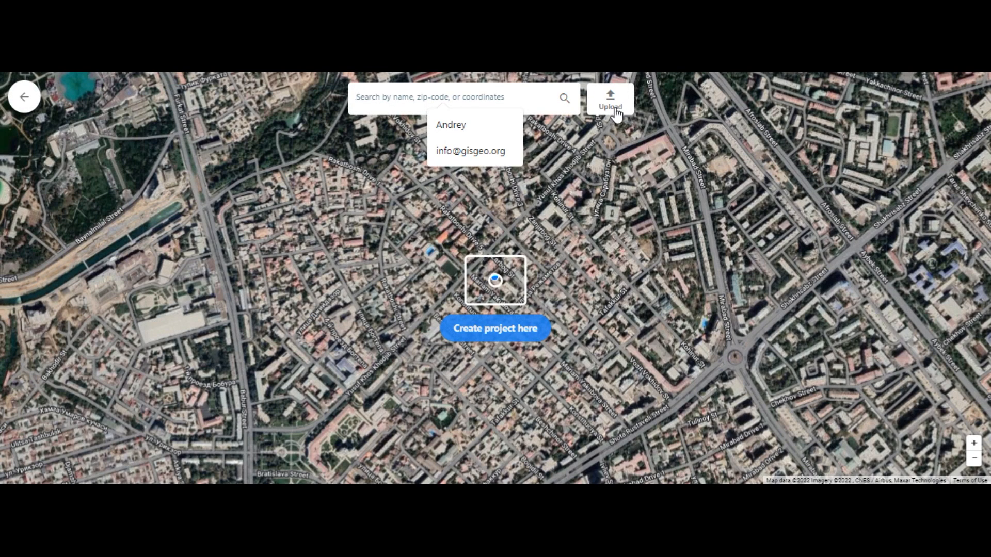
click(611, 104)
Add all the drone photos from the UAV folder to the new map's images
click(341, 545)
click(297, 471)
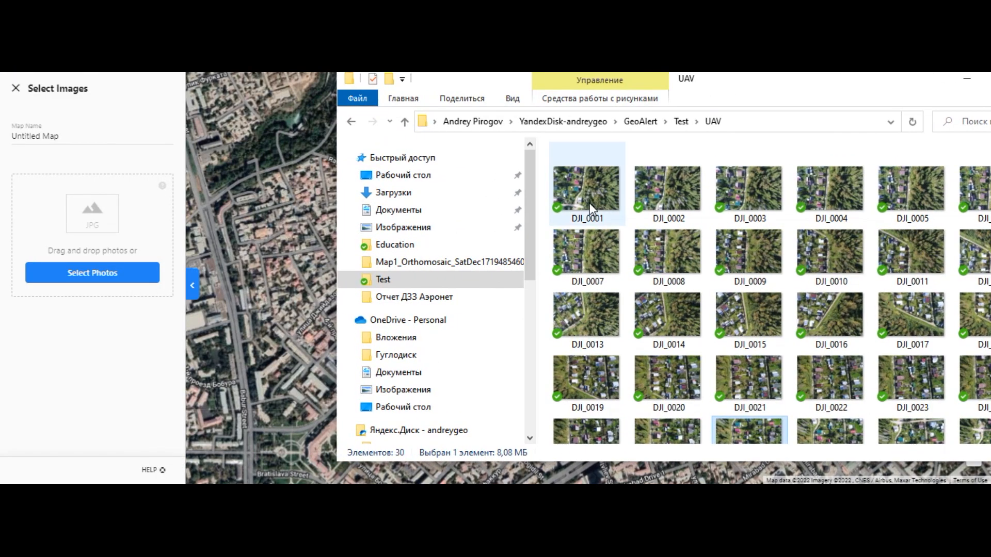
click(600, 191)
key(ctrl+a)
drag(587, 189, 78, 232)
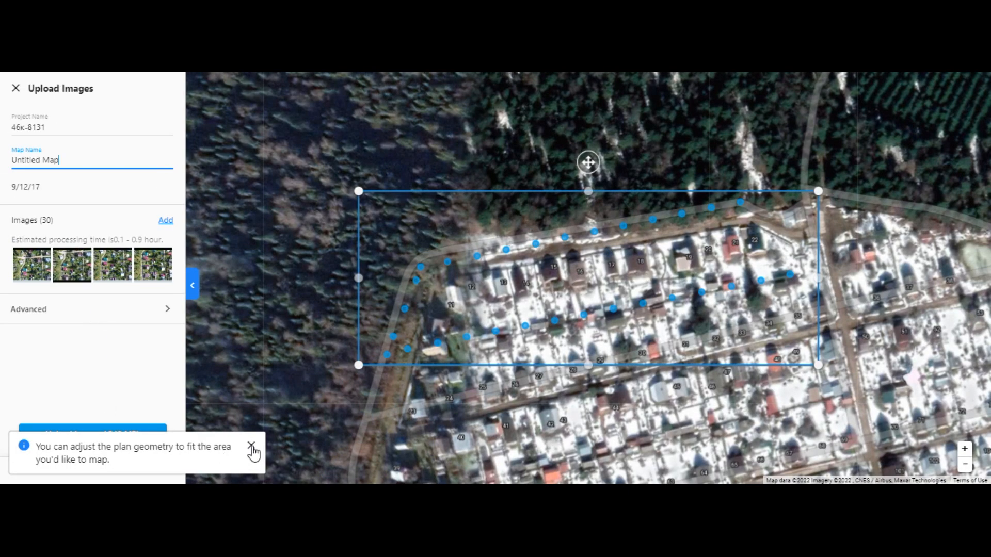
Upload the drone images for processing, keeping the suggested map area, and close the upload notices
click(251, 447)
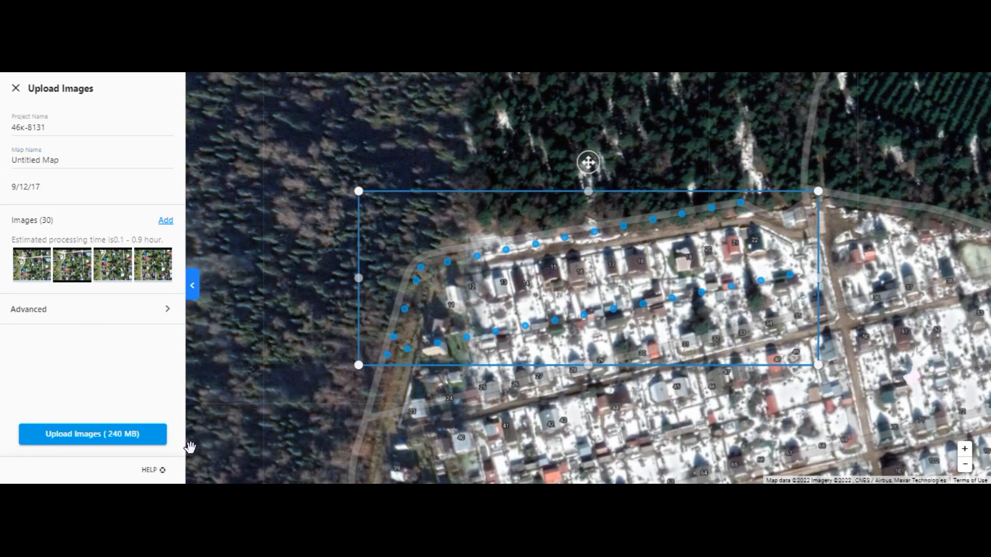
click(87, 436)
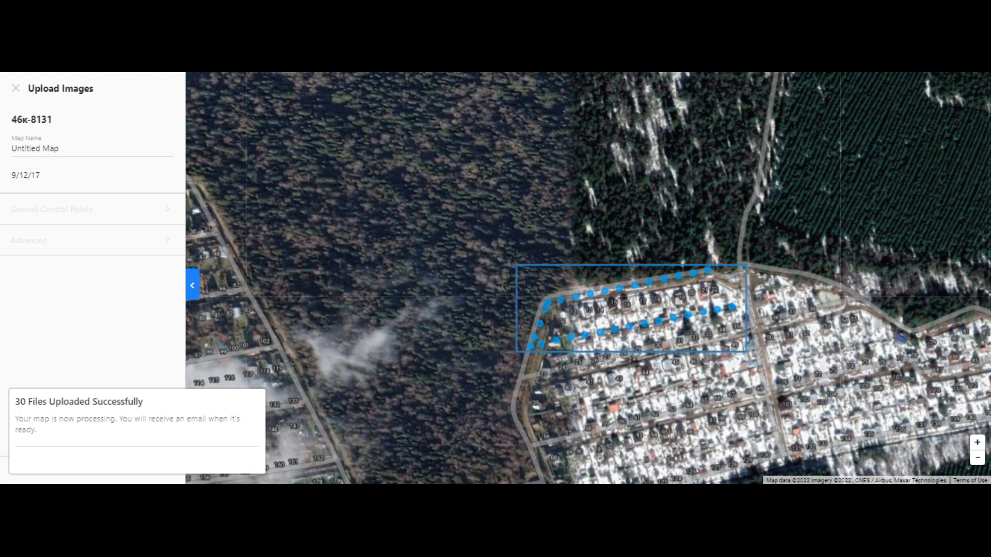
click(215, 460)
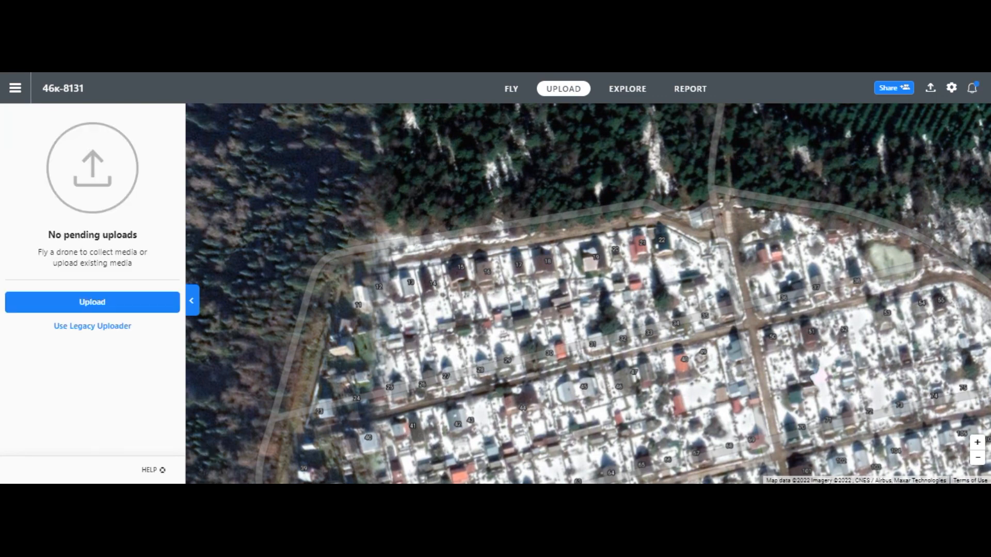
Open the newest available map from the notifications inbox and look over its orthomosaic
click(972, 92)
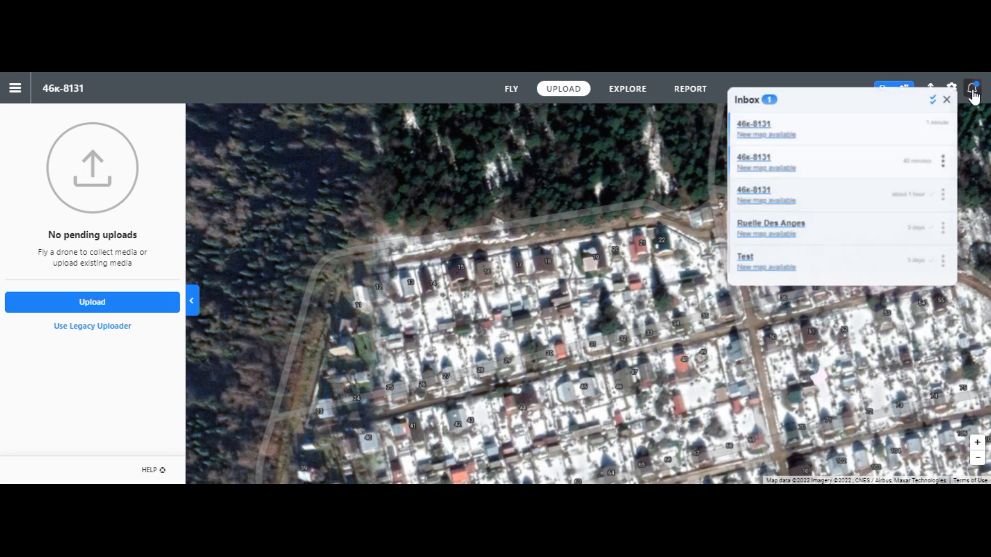
click(761, 133)
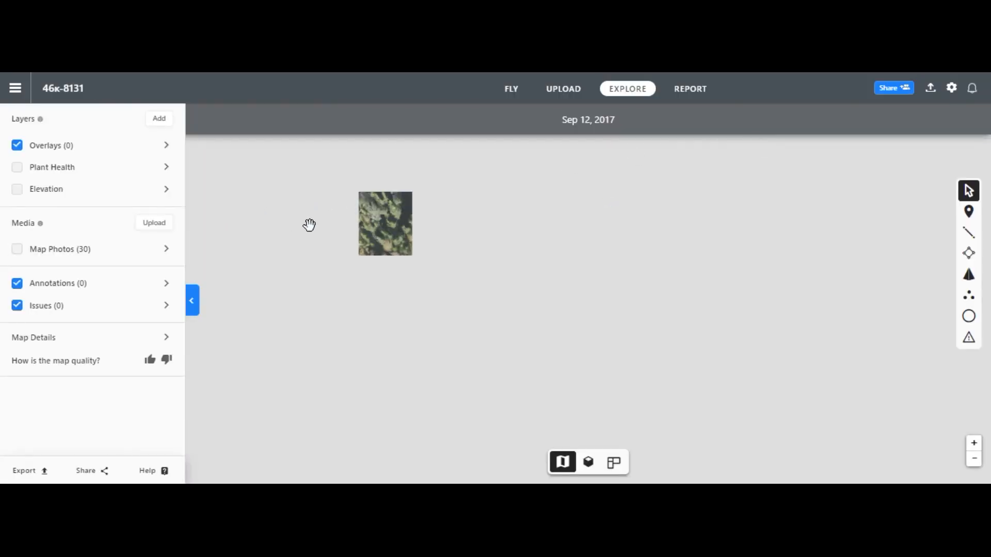
scroll(590, 296, up, 3)
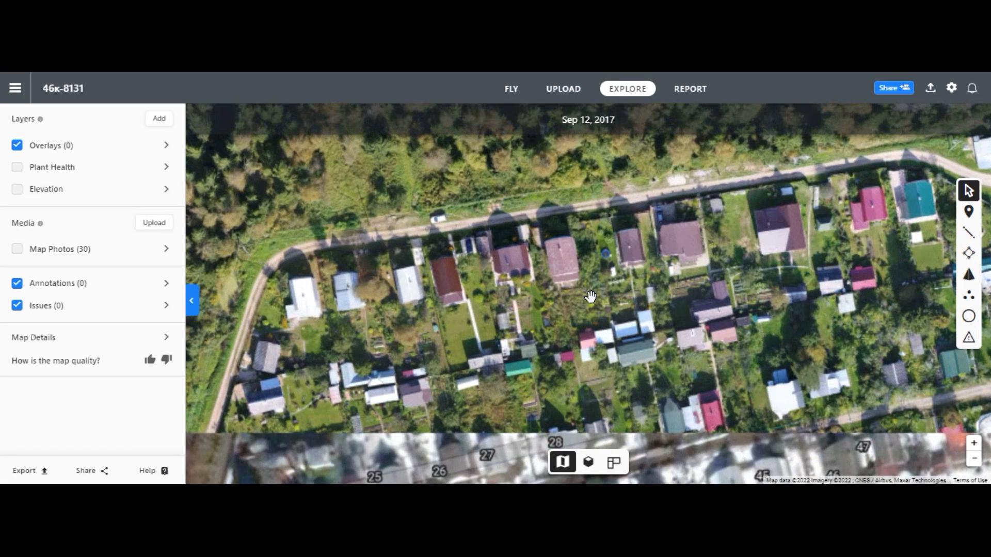
mouse_move(591, 296)
mouse_down()
mouse_move(467, 320)
mouse_move(584, 296)
mouse_up()
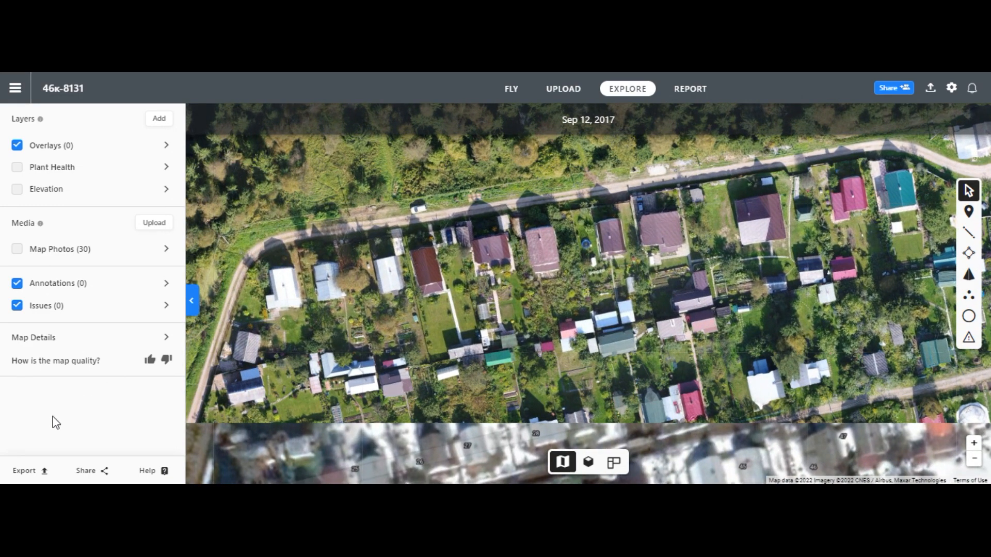
Export the map as a single-image GeoTIFF in WGS 84 / UTM zone 37N at maximum resolution and download it from the export e-mail in Gmail
click(34, 471)
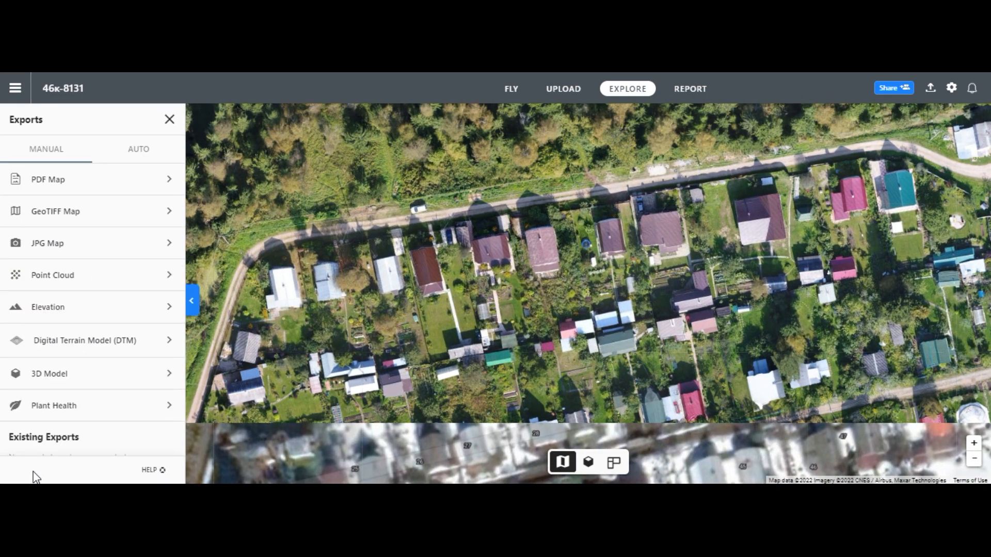
click(169, 214)
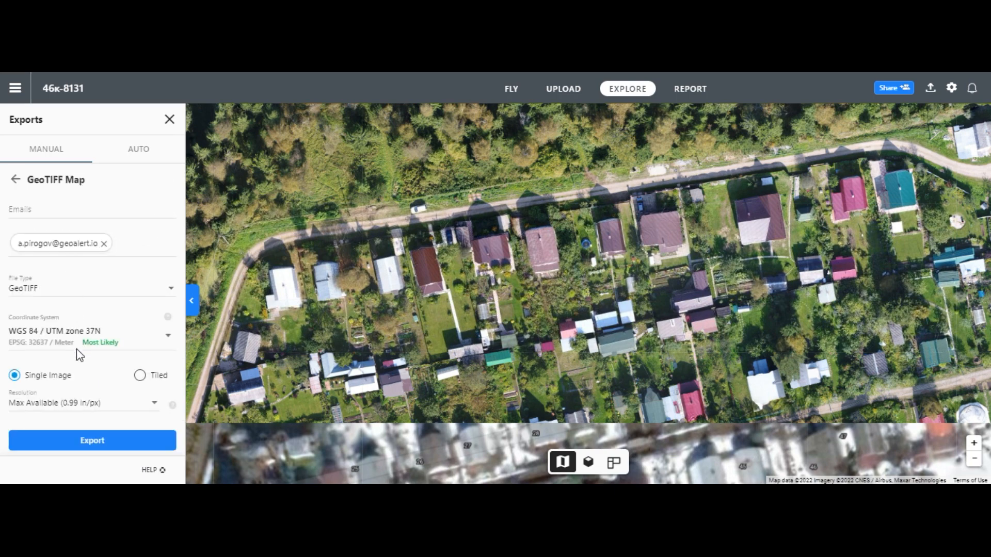
click(81, 443)
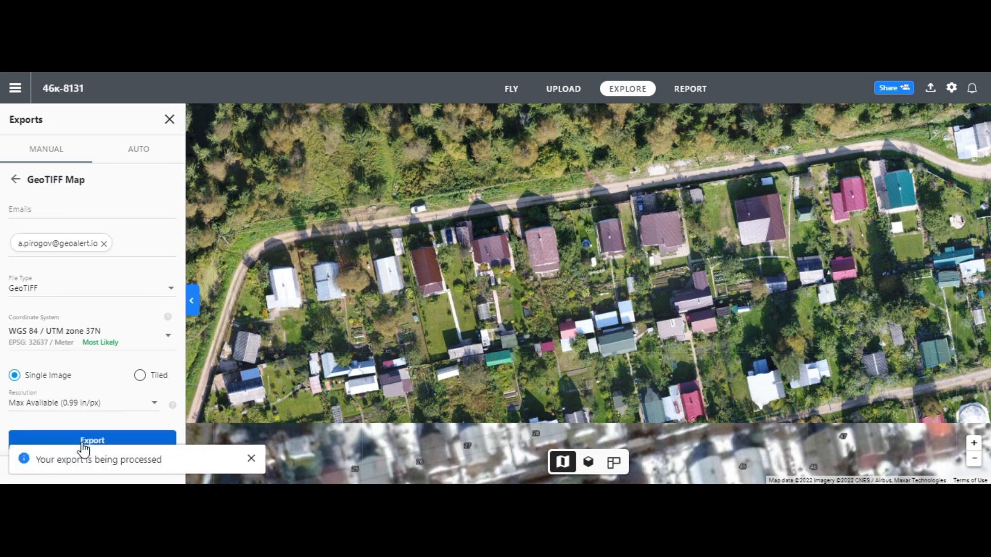
click(251, 459)
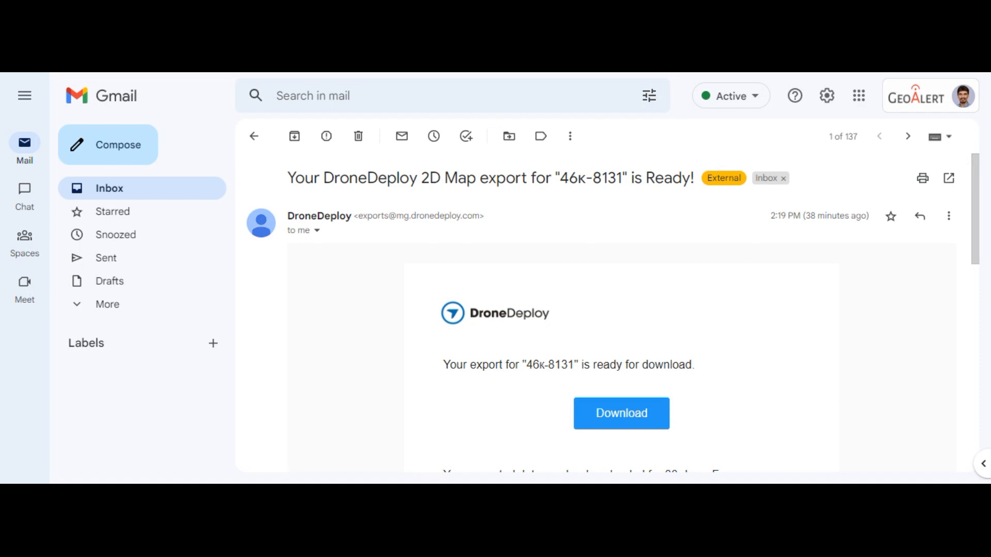
click(621, 426)
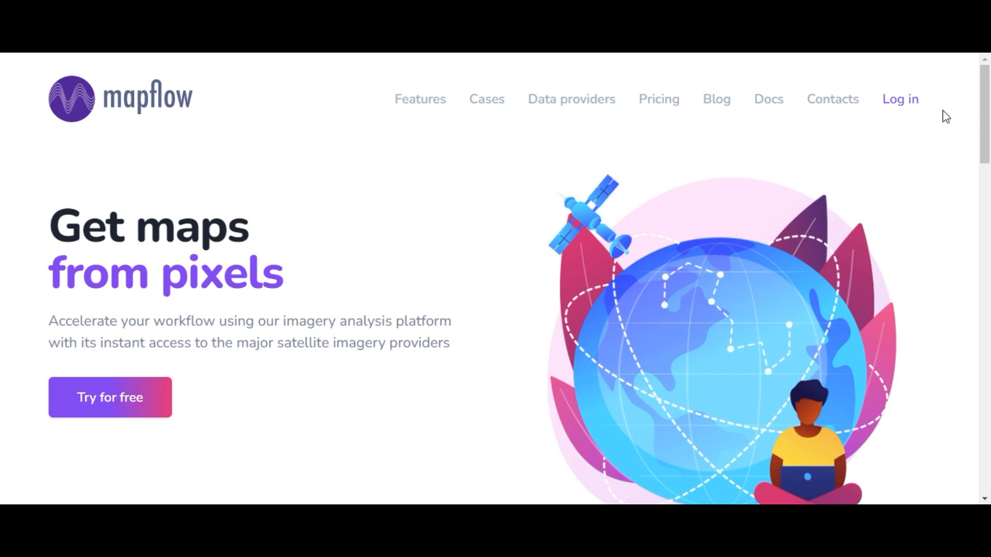
Log in to Mapflow and create a custom project named UAV_Test with all models
click(894, 103)
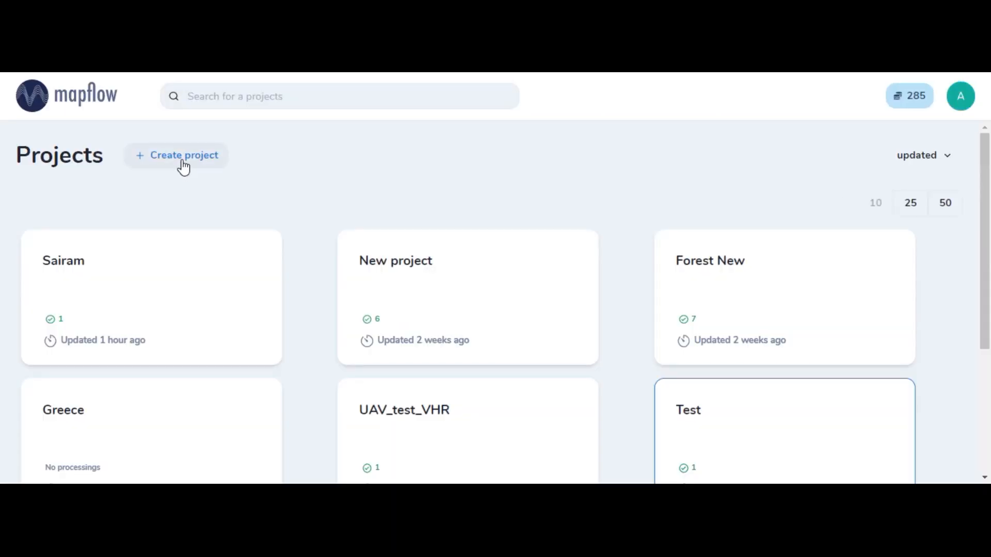
click(183, 167)
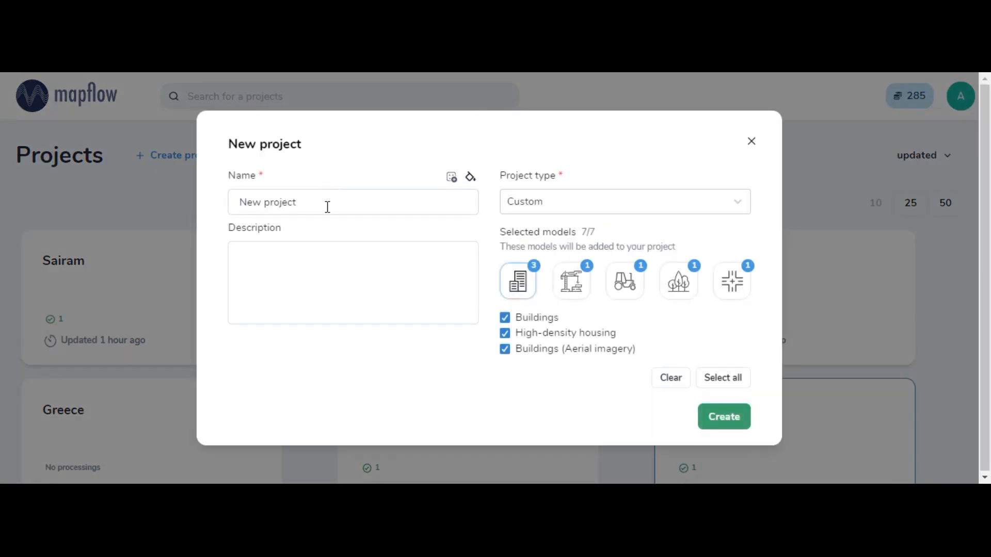
triple_click(328, 207)
text(UAV_Test)
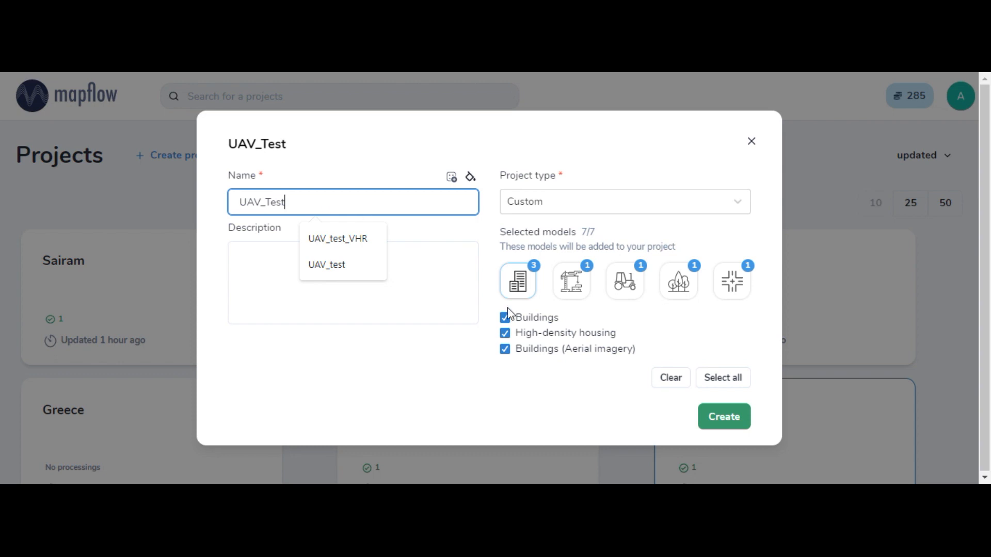
click(722, 431)
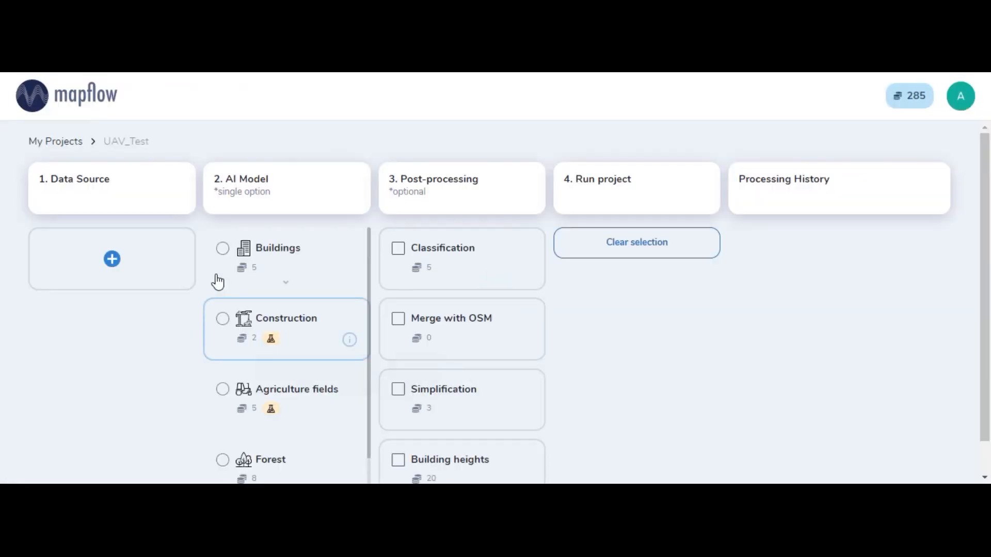
Add the exported orthomosaic GeoTIFF from the UAV_results folder as the project's imagery source
click(112, 259)
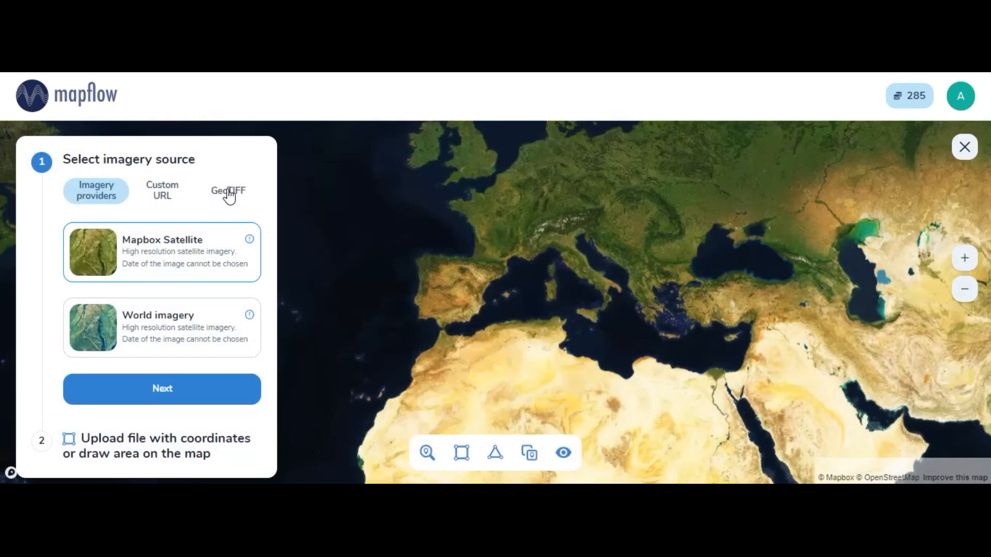
click(231, 195)
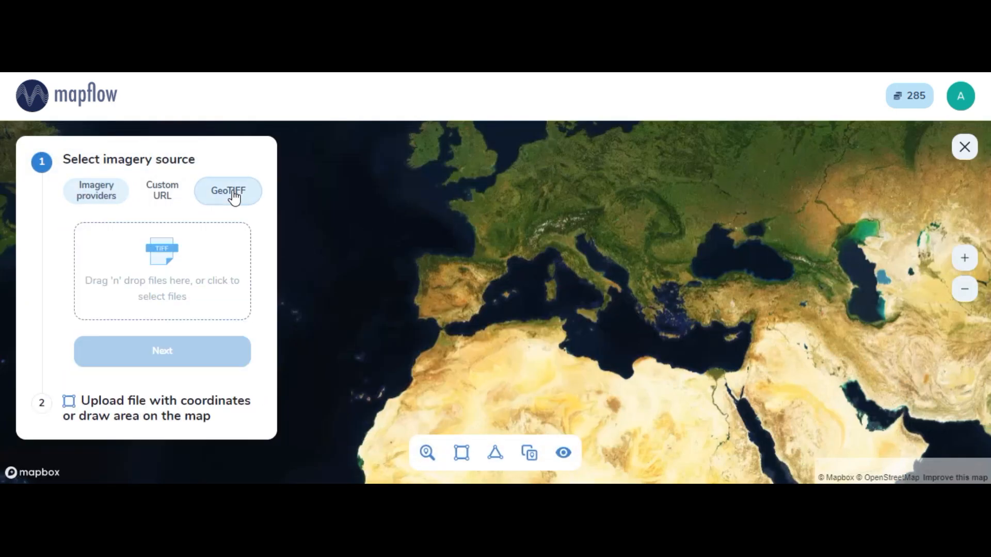
key(alt+Tab)
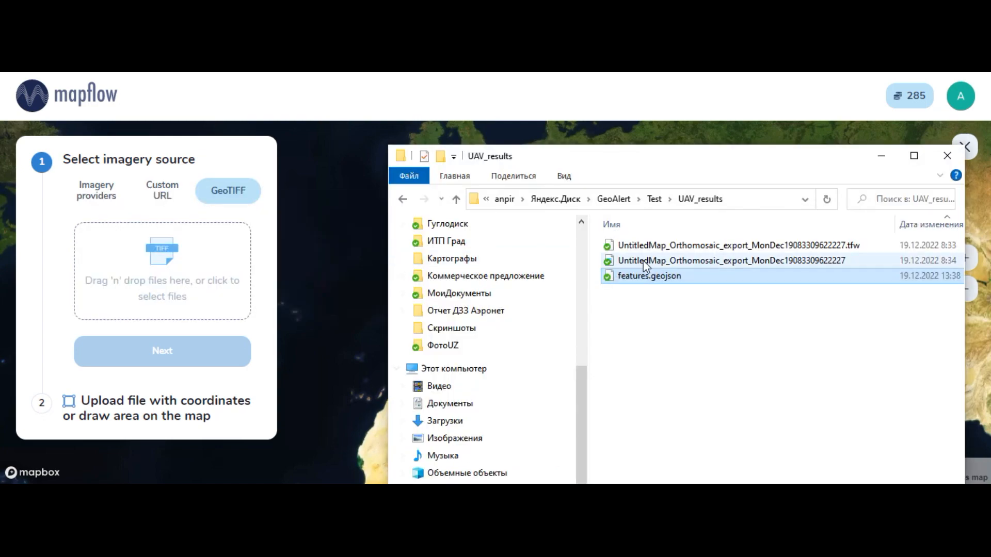
drag(645, 266, 148, 289)
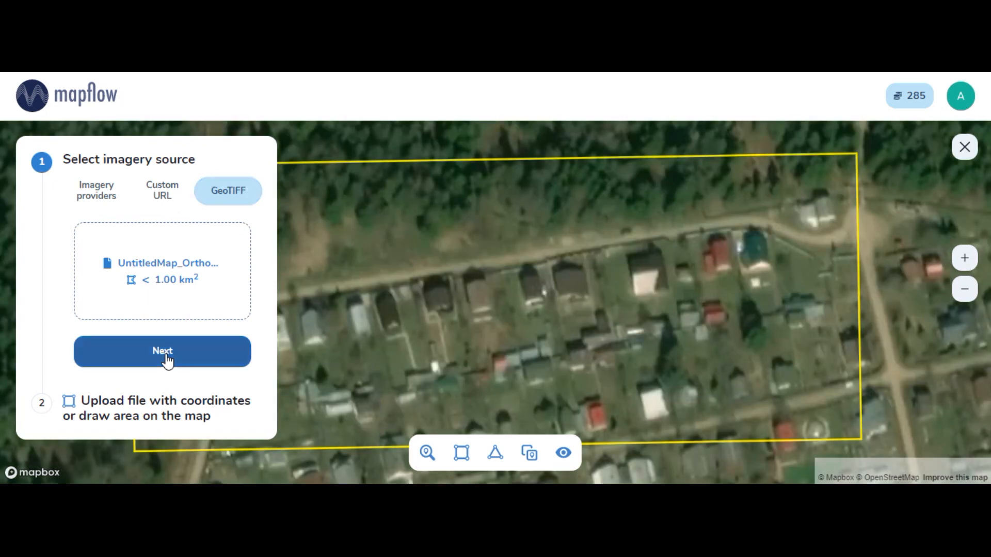
Set the processing area to the GeoTIFF's image extent and save the data source
click(166, 359)
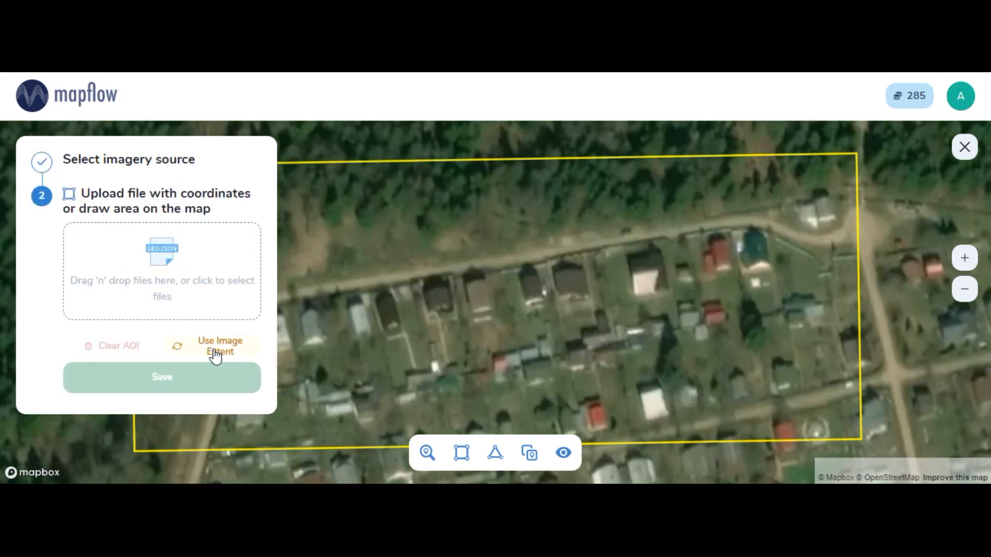
click(215, 349)
click(170, 381)
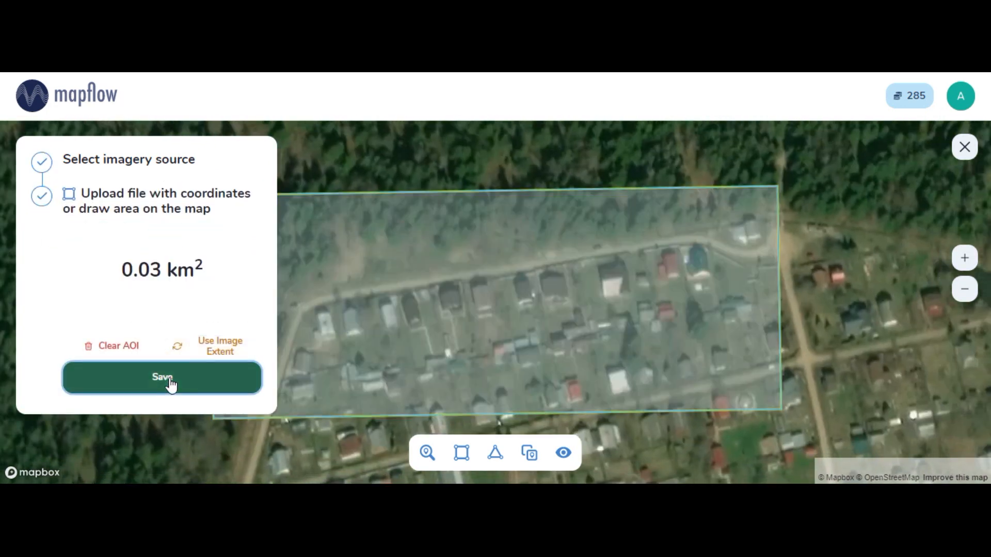
Run the processing with the Buildings AI model and Simplification post-processing
click(223, 250)
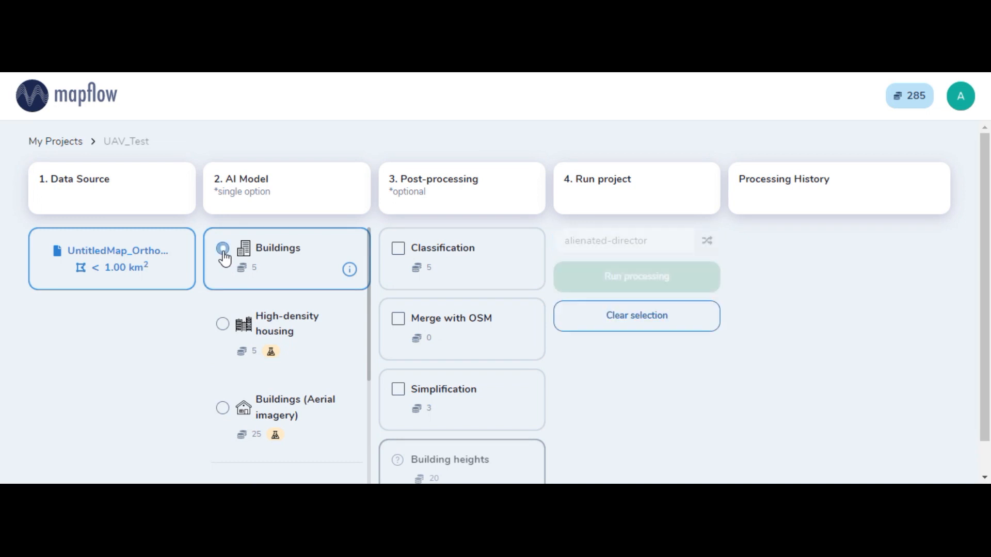
click(398, 391)
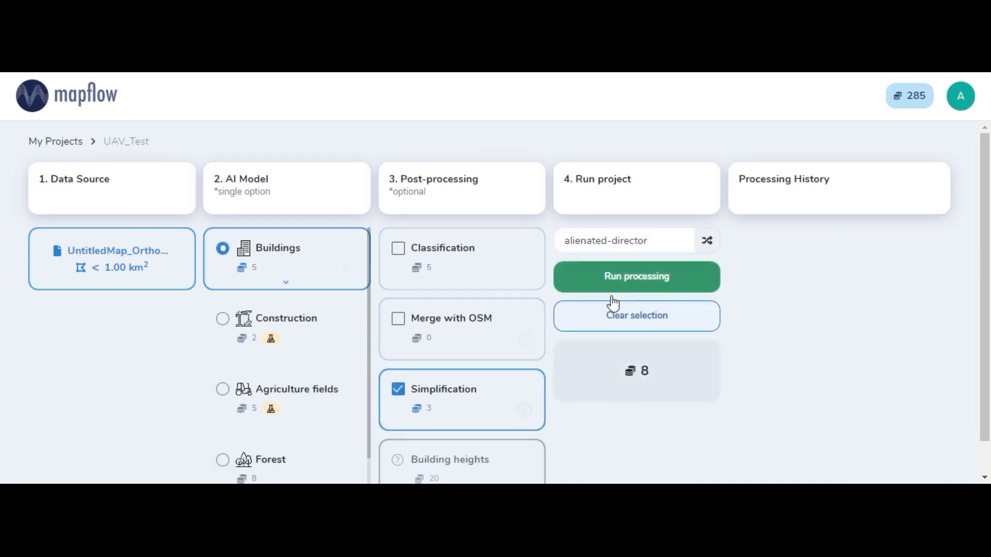
click(630, 281)
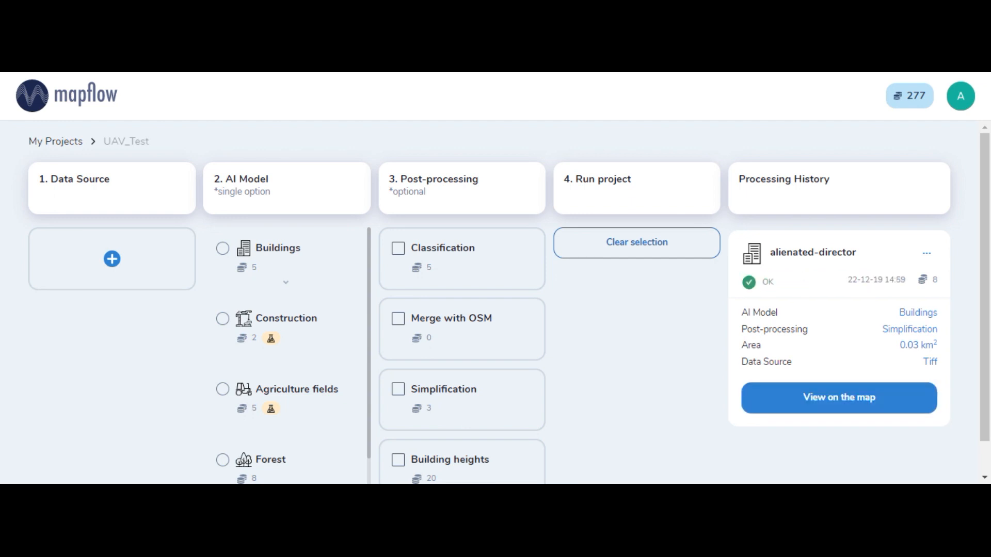
View the processing result on the map, inspect the building footprints over the orthomosaic, and download the result
click(844, 400)
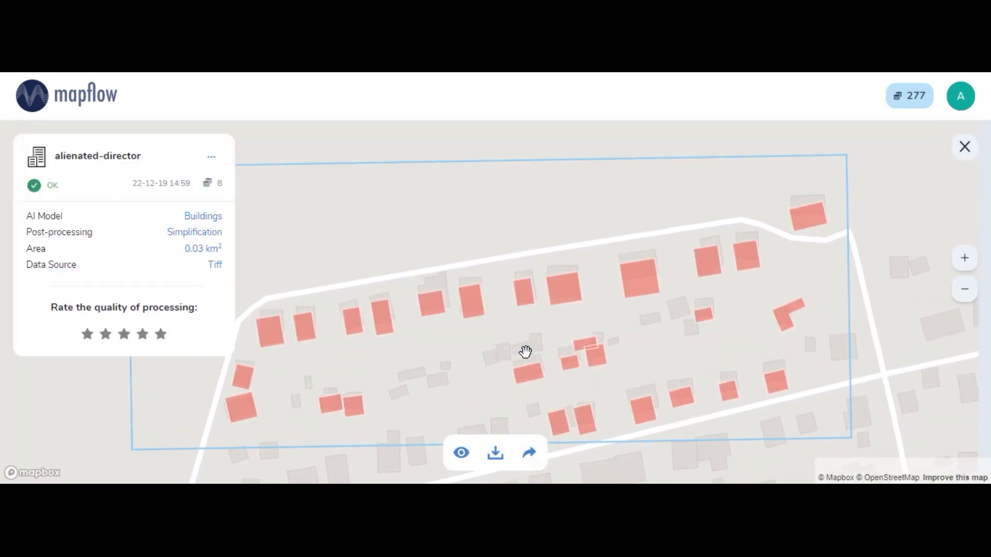
drag(574, 336, 646, 299)
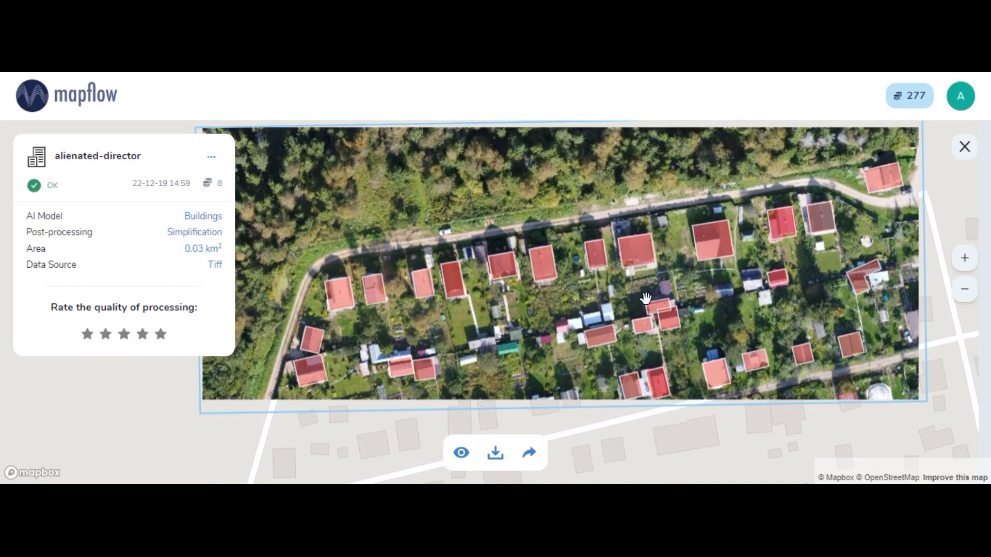
click(455, 289)
click(541, 302)
click(495, 455)
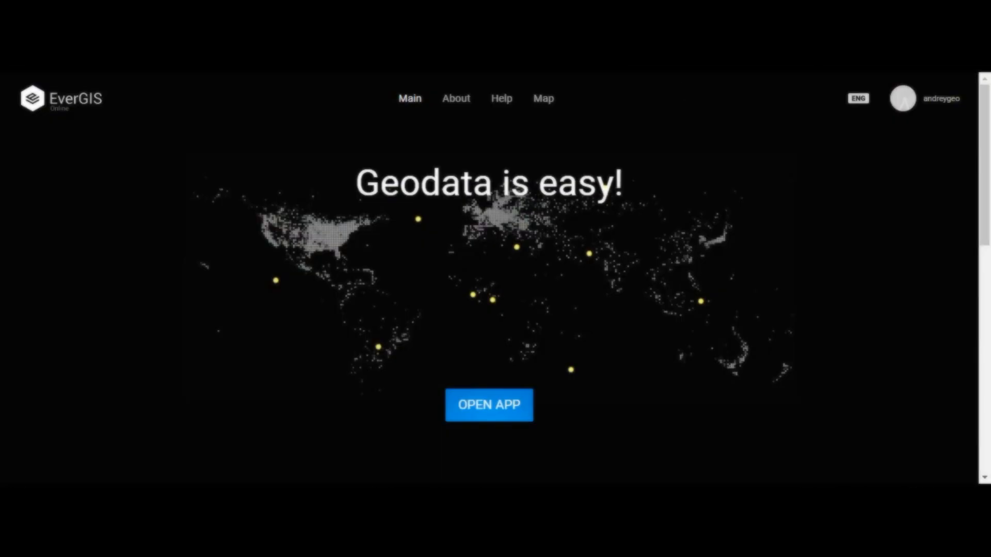
Open the EverGIS app and show the Raster catalog and New layer layers on the map
click(495, 412)
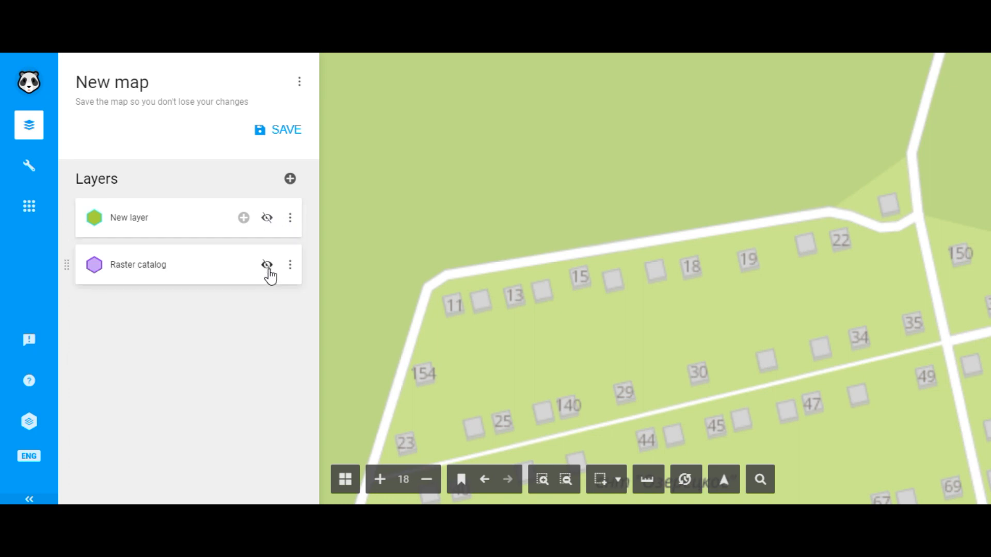
click(267, 267)
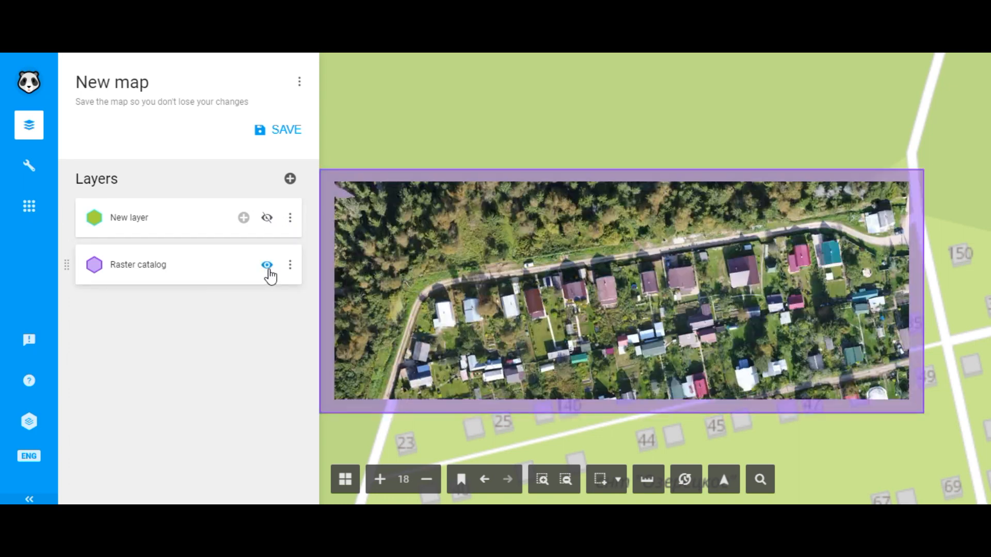
click(268, 219)
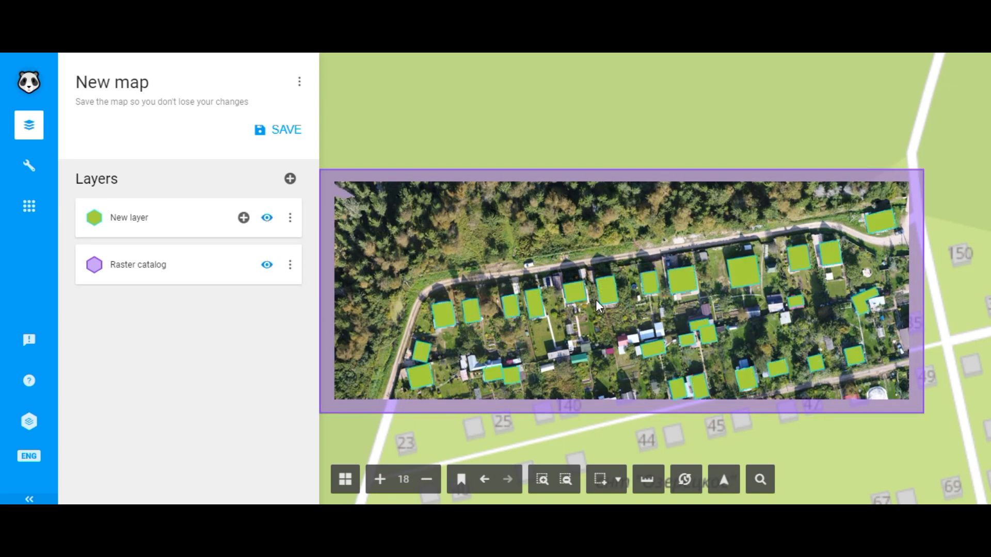
Inspect the attributes of one building footprint on the map and show New layer's attribute table as far as the Area column
click(686, 281)
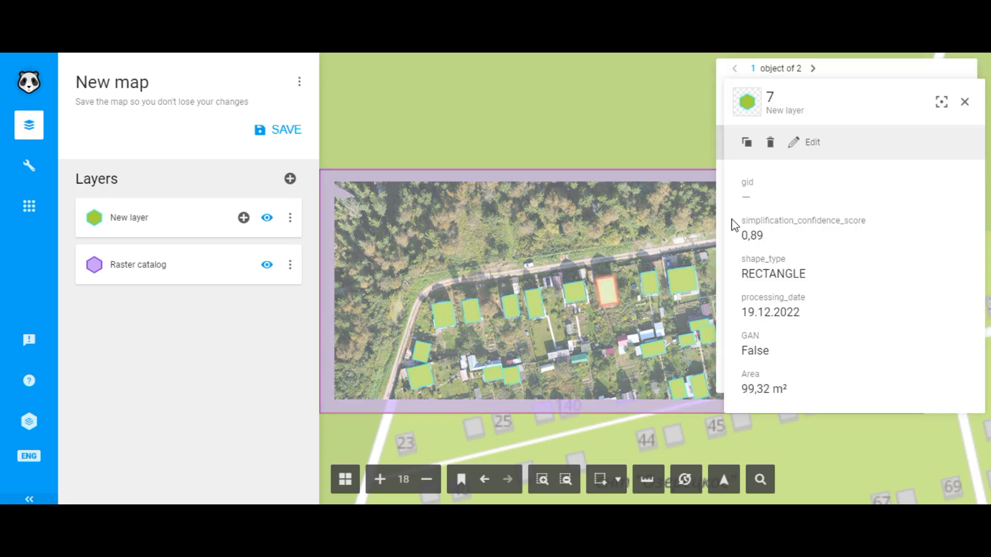
click(968, 102)
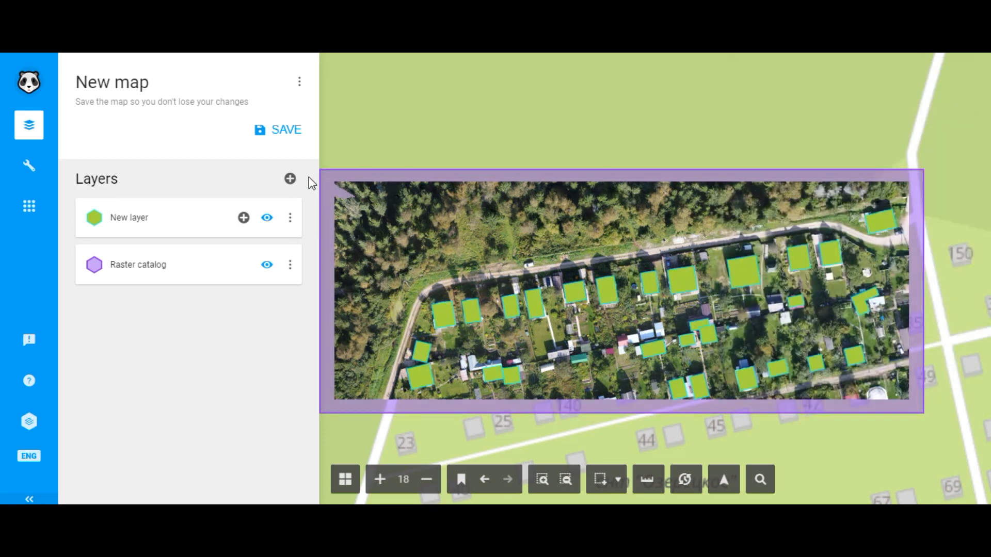
click(291, 219)
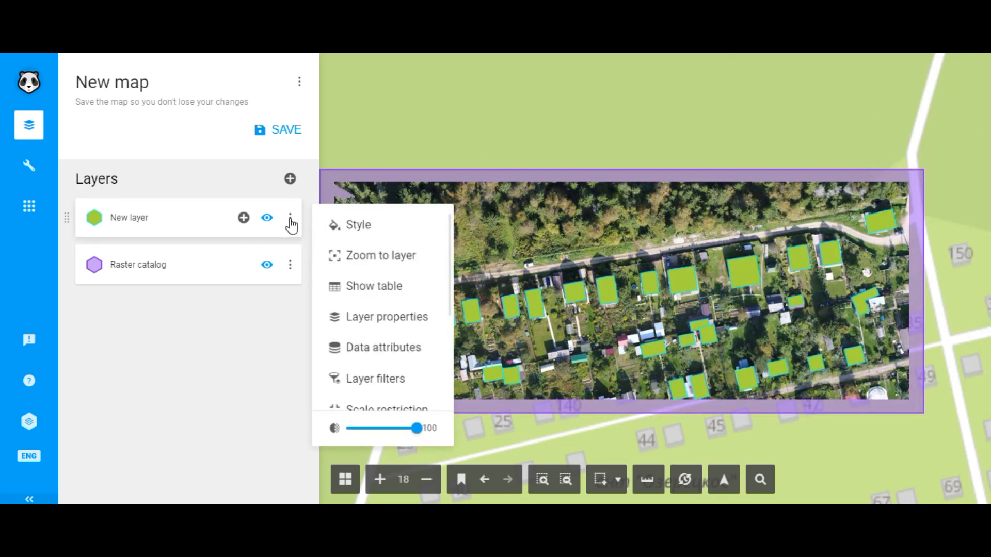
click(381, 290)
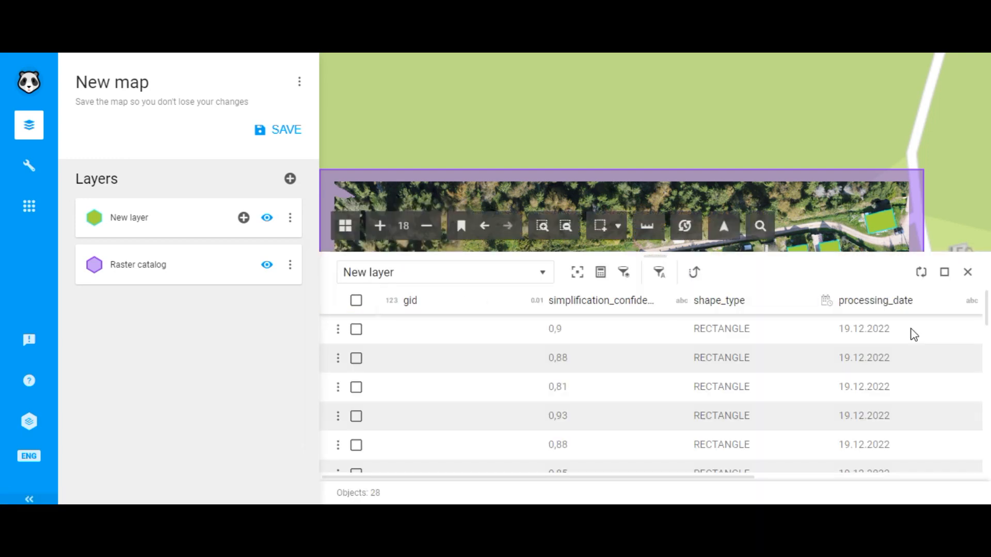
drag(744, 478, 973, 473)
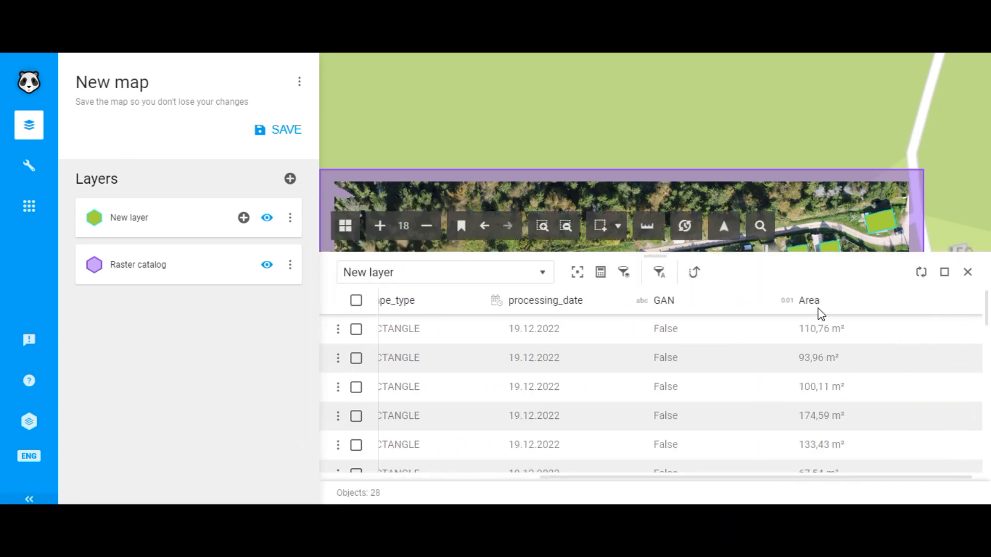
Sort New layer's attribute table by Area in ascending order
click(809, 307)
click(788, 308)
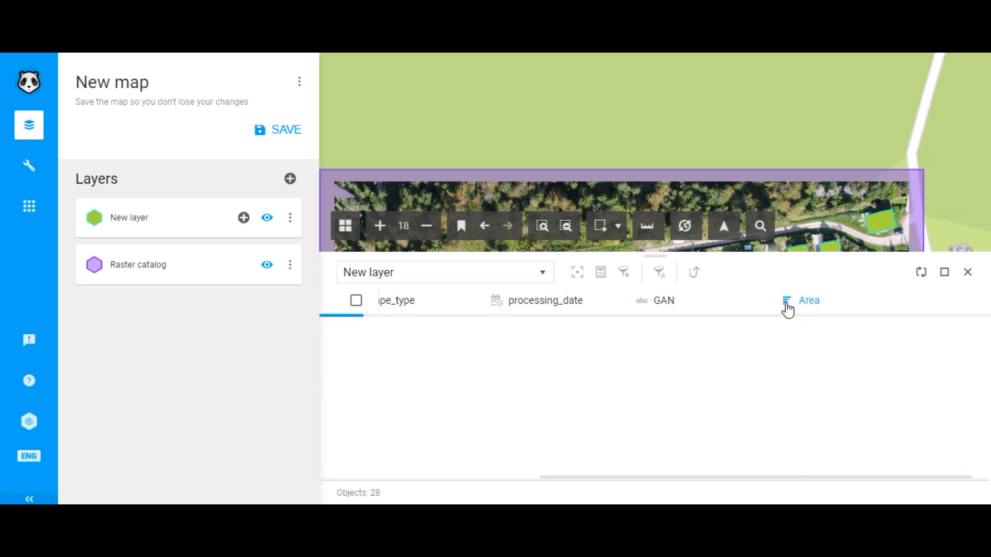
click(808, 308)
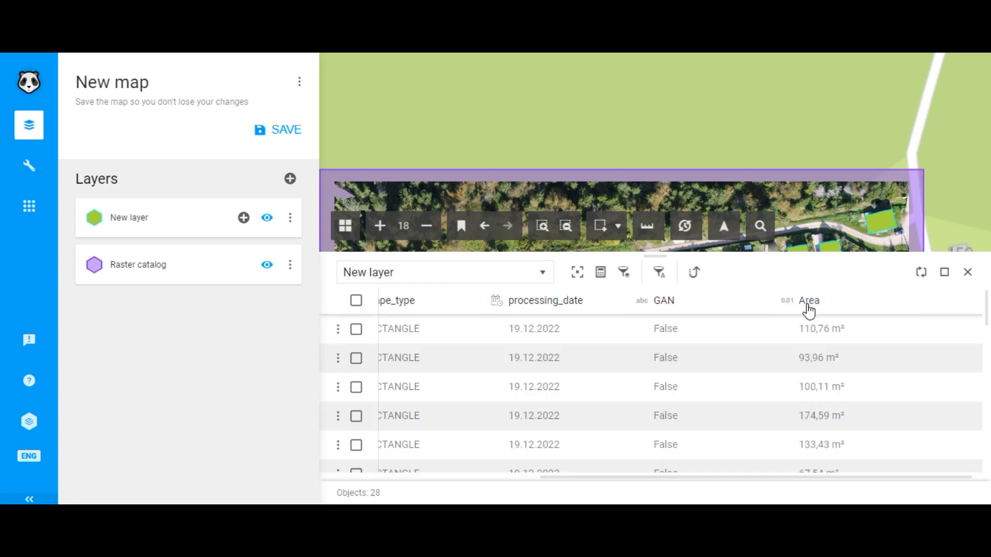
click(803, 308)
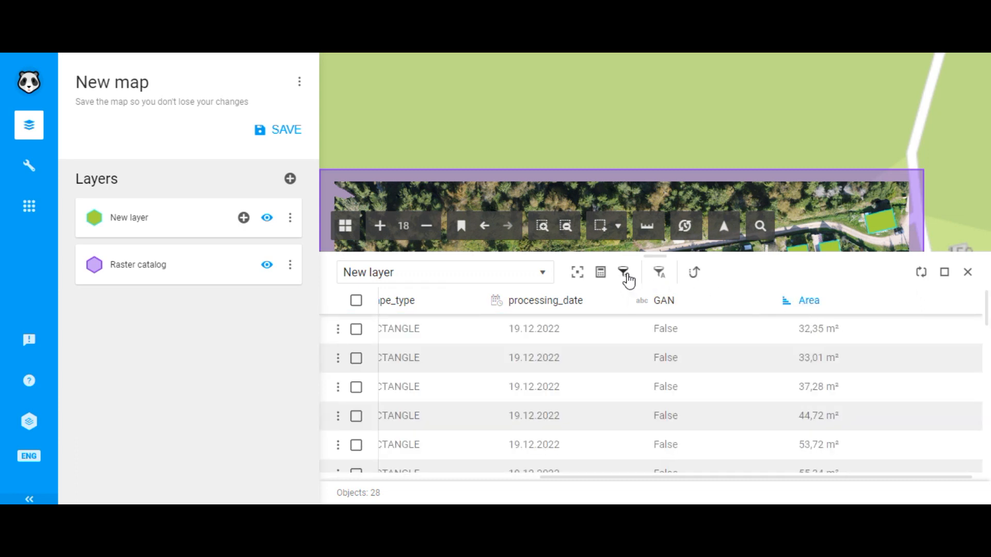
Filter the table to Area > 100, save it as New layer's attribute filter, and close the table
click(658, 274)
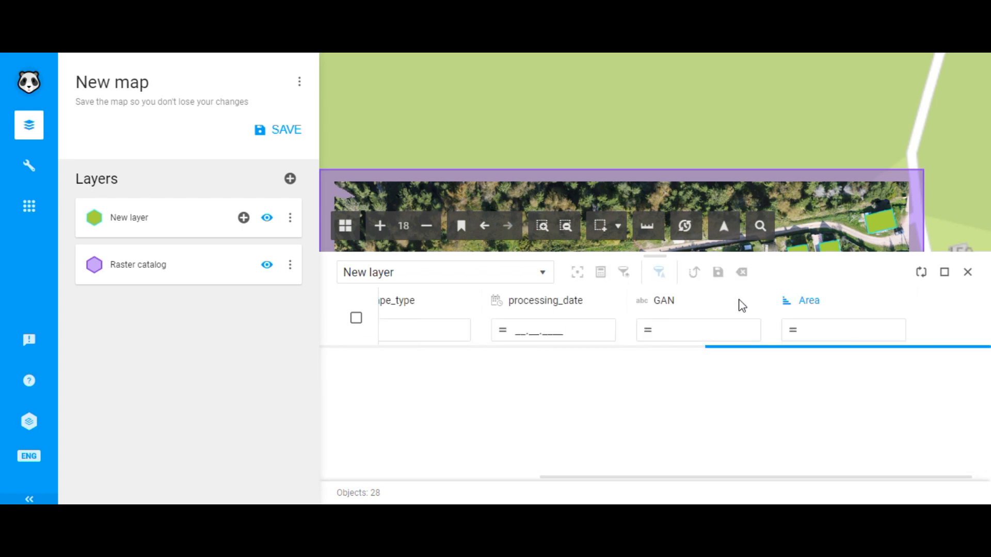
click(799, 333)
click(867, 340)
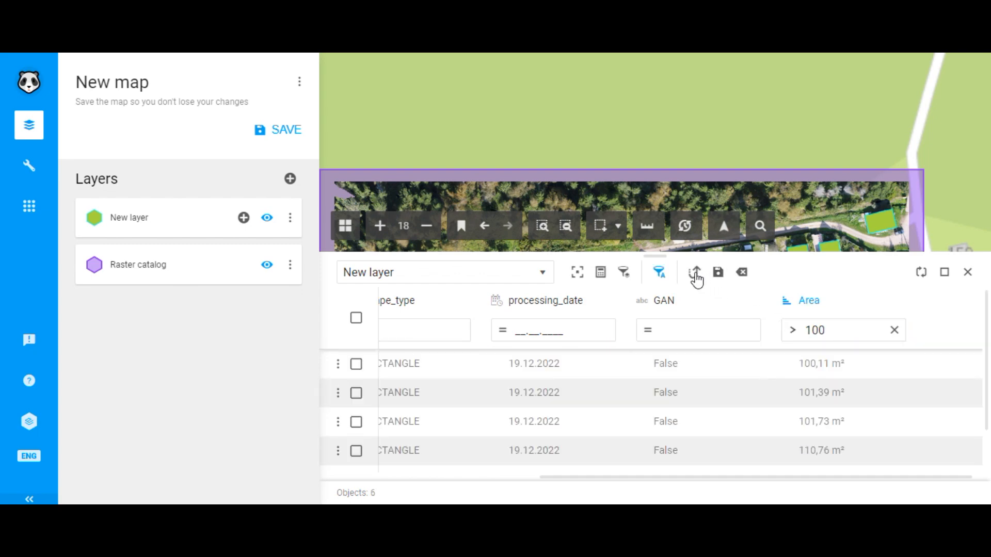
click(719, 276)
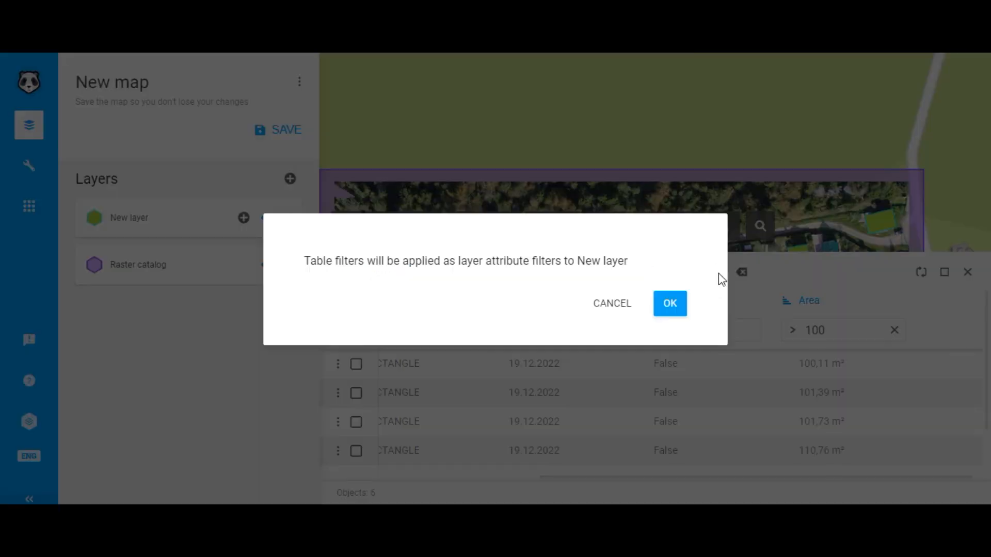
click(677, 309)
click(968, 274)
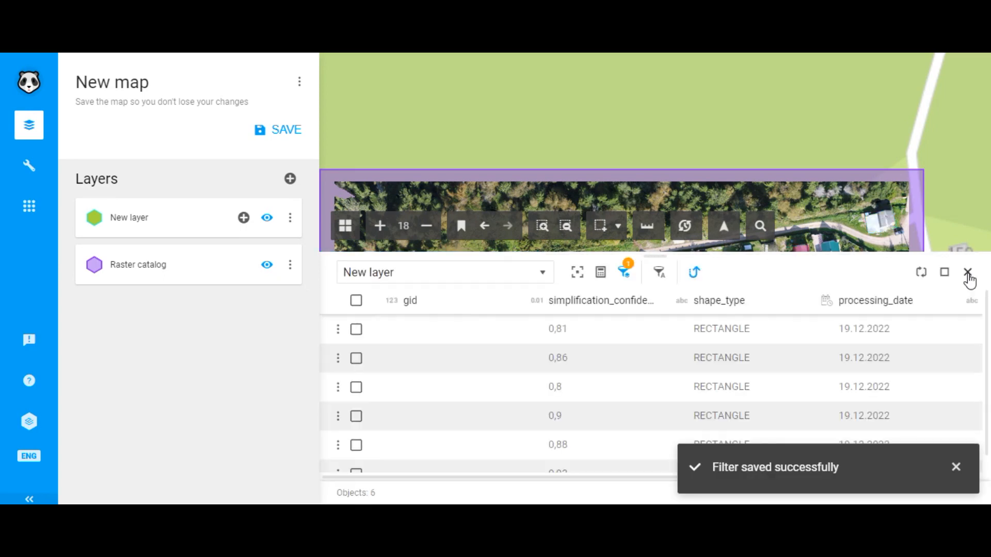
click(968, 274)
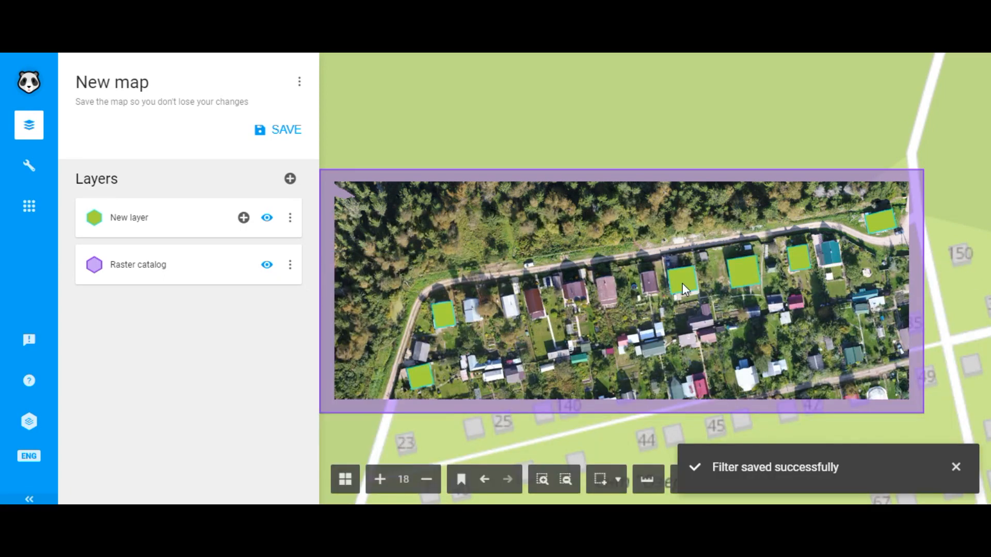
Inspect the attributes of one filtered building footprint and toggle the Raster catalog layer off and back on for comparison
click(743, 282)
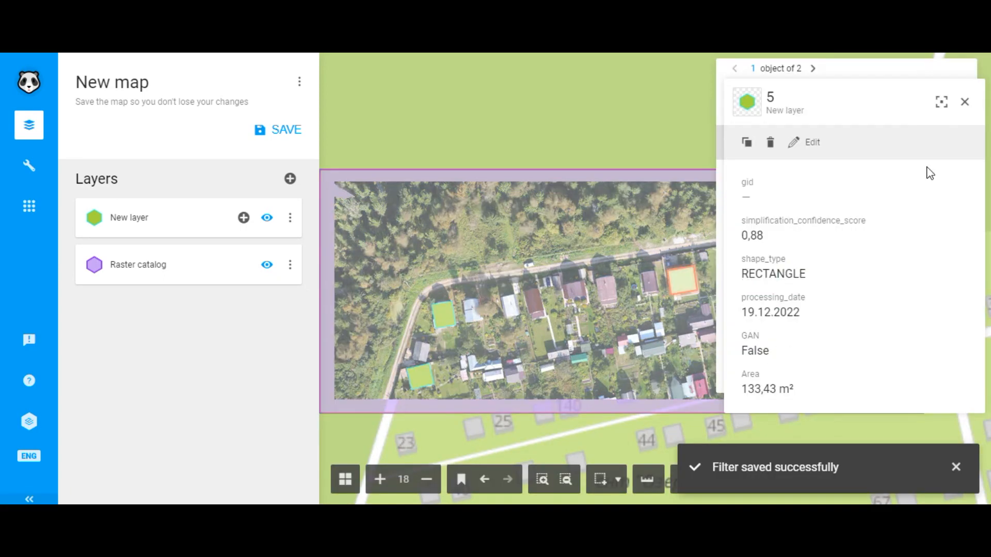
click(965, 101)
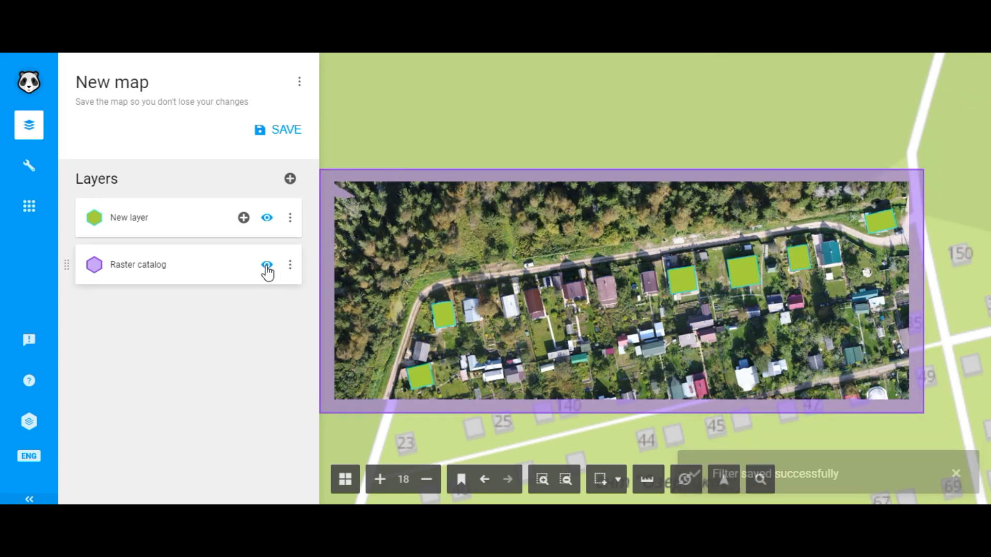
click(266, 268)
click(266, 267)
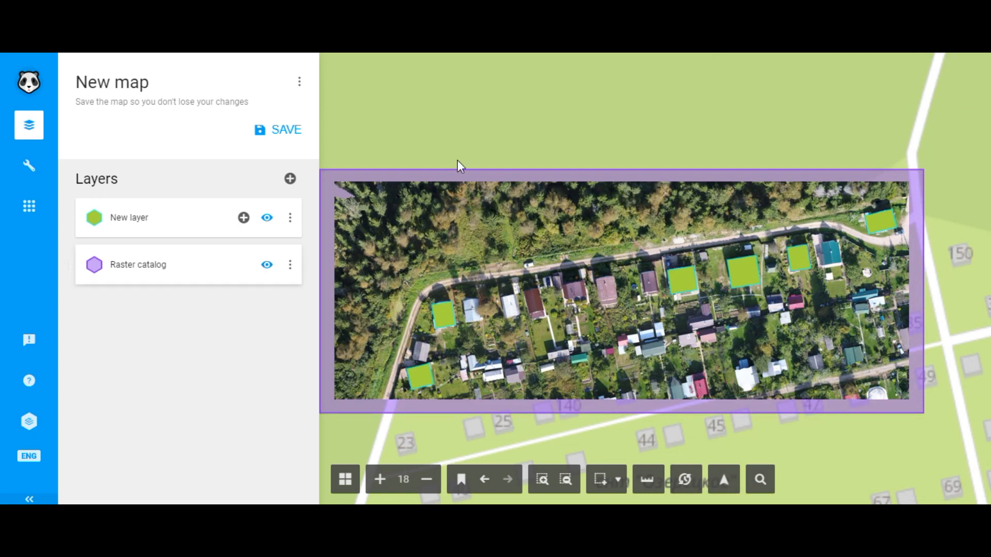